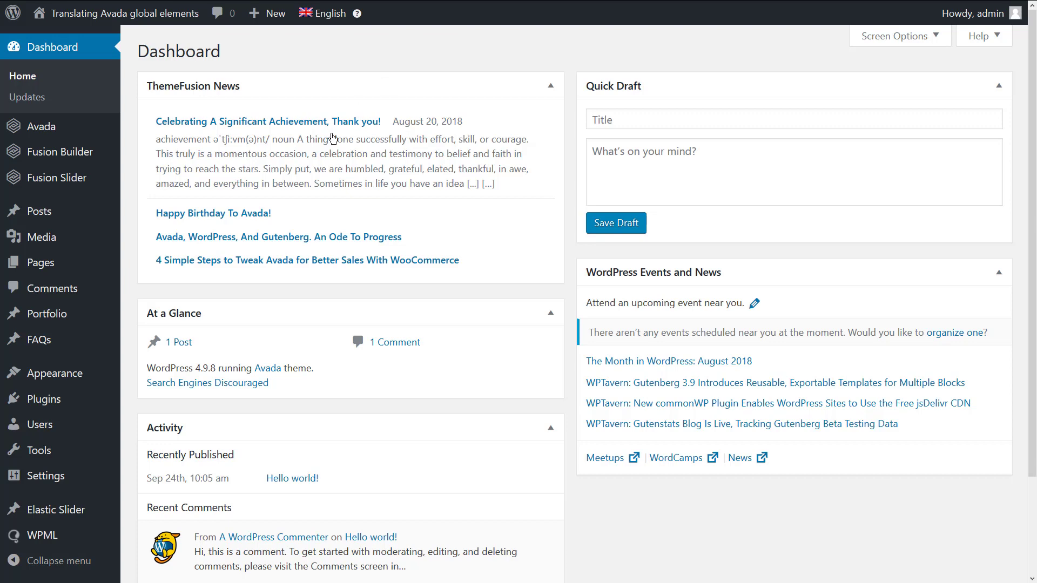
- View the Installed Plugins list to confirm Fusion Builder, Fusion Core and four WPML plugins are active
{"action": "mouse_move", "coordinate": [24, 407]}
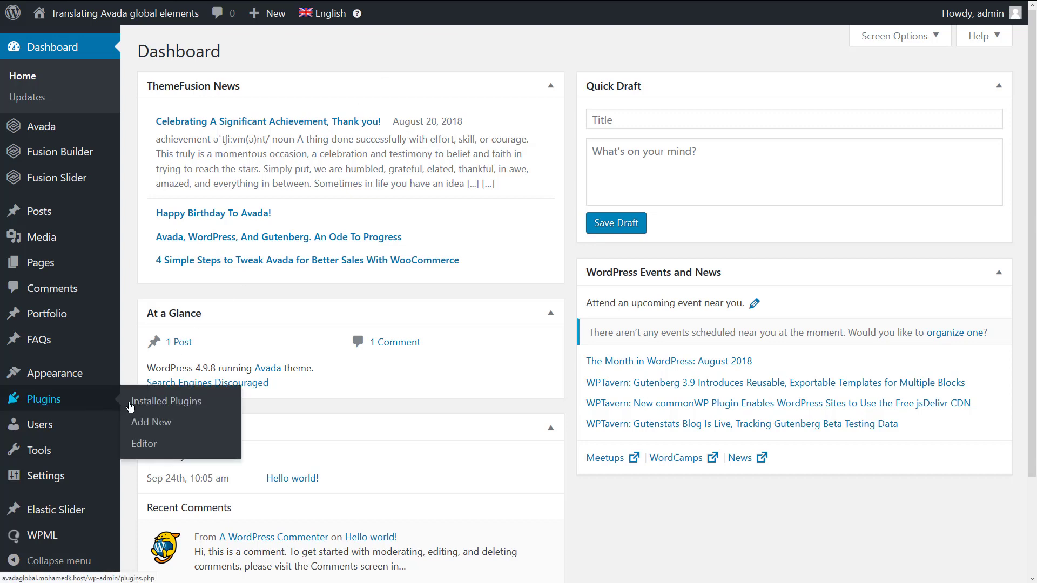
{"action": "left_click", "coordinate": [159, 407]}
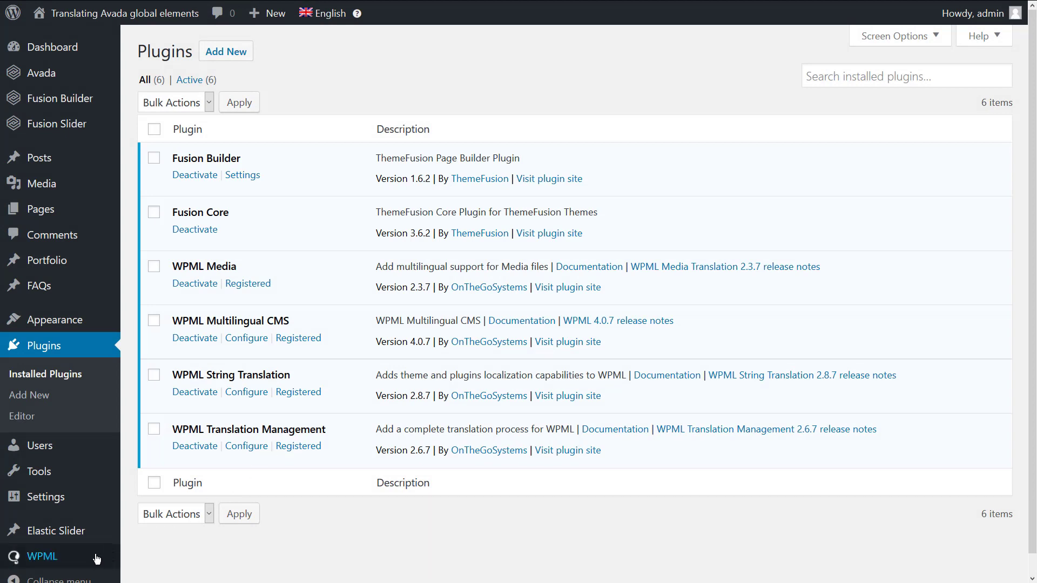
- Open WPML Settings to confirm the Advanced Translation Editor is enabled for posts and pages
{"action": "mouse_move", "coordinate": [96, 557]}
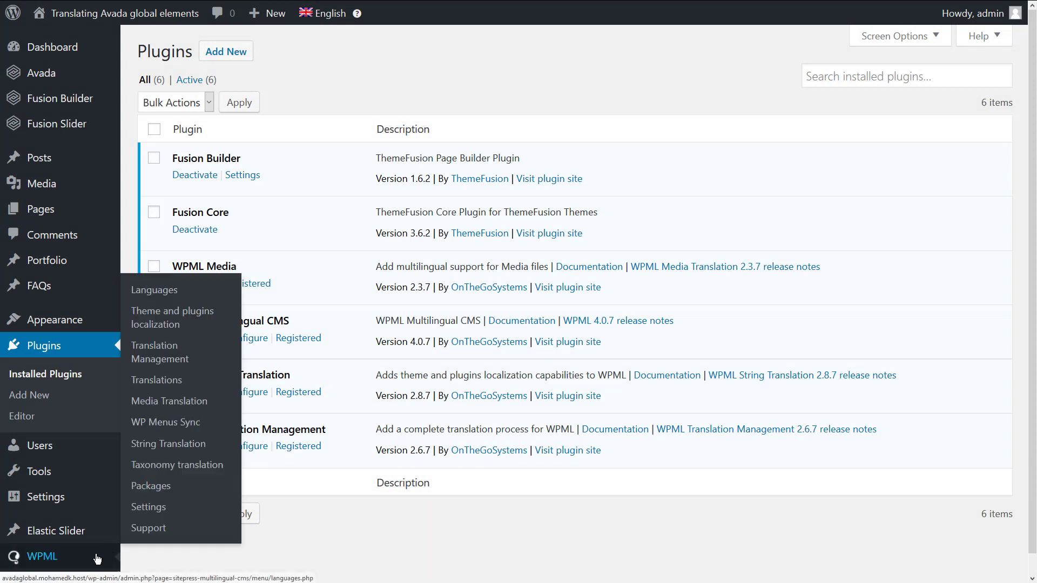
{"action": "left_click", "coordinate": [161, 509]}
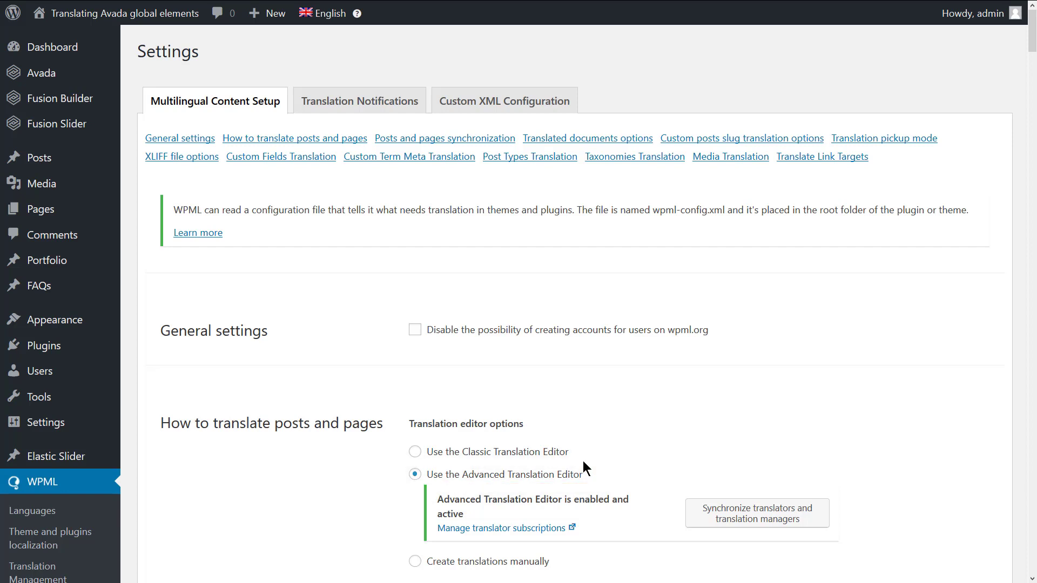
- Create a new page titled 'This is our simple page' and switch it to Fusion Builder
{"action": "mouse_move", "coordinate": [89, 213]}
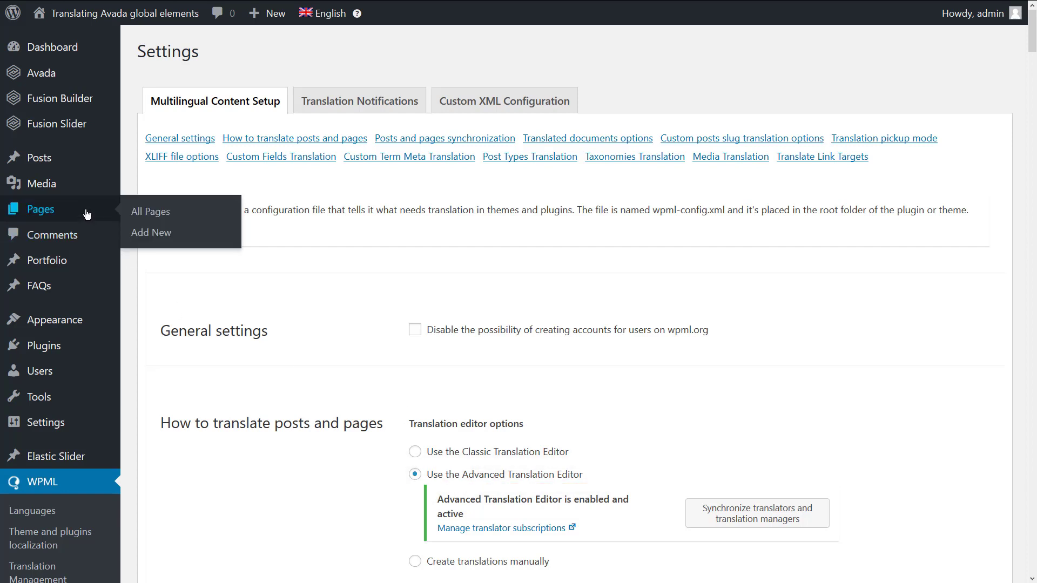
{"action": "left_click", "coordinate": [147, 238]}
{"action": "type", "text": "This is o"}
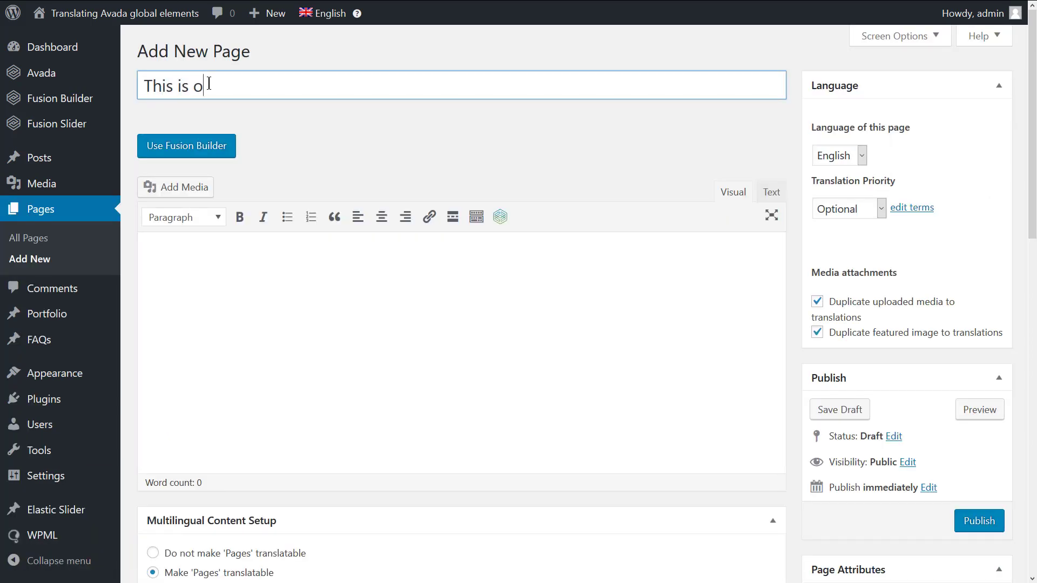
{"action": "type", "text": "ur simple page"}
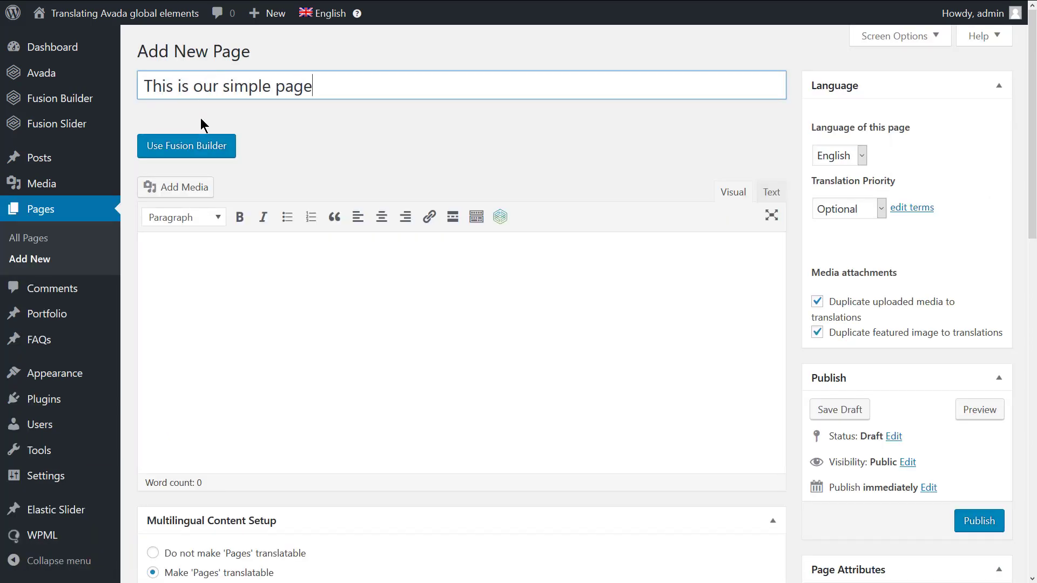
{"action": "left_click", "coordinate": [204, 146]}
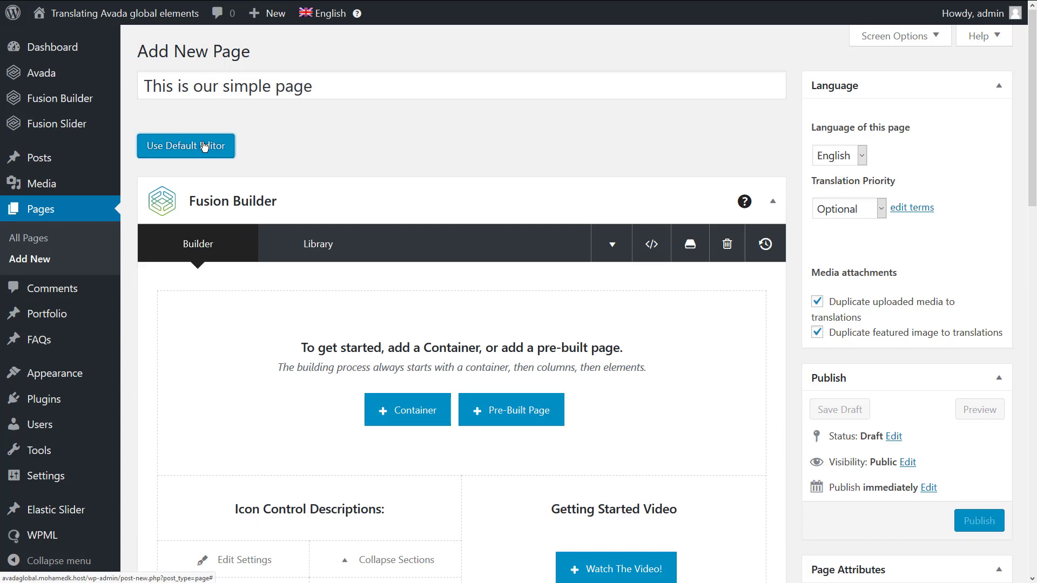
{"action": "left_click", "coordinate": [408, 410]}
{"action": "left_click", "coordinate": [324, 186]}
{"action": "left_click", "coordinate": [463, 413]}
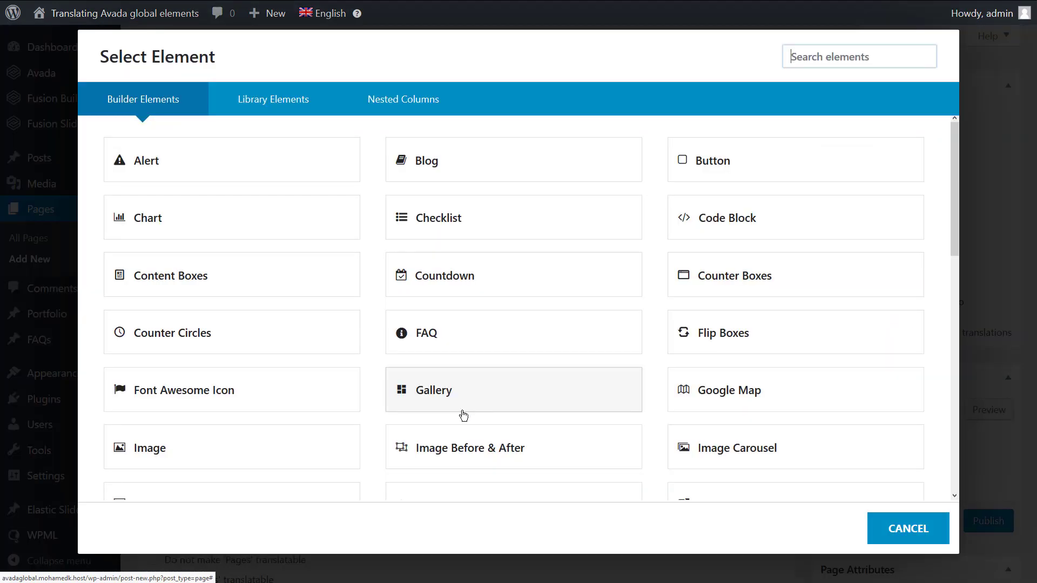
{"action": "left_click", "coordinate": [713, 160]}
{"action": "type", "text": "www."}
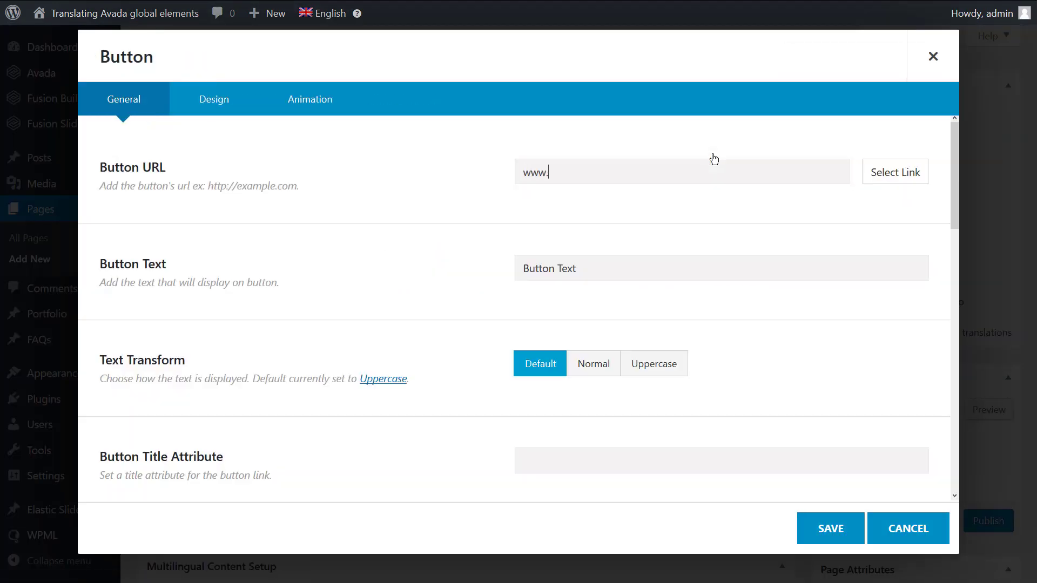
{"action": "type", "text": "wpml.org"}
{"action": "triple_click", "coordinate": [589, 271]}
{"action": "type", "text": "This is the button"}
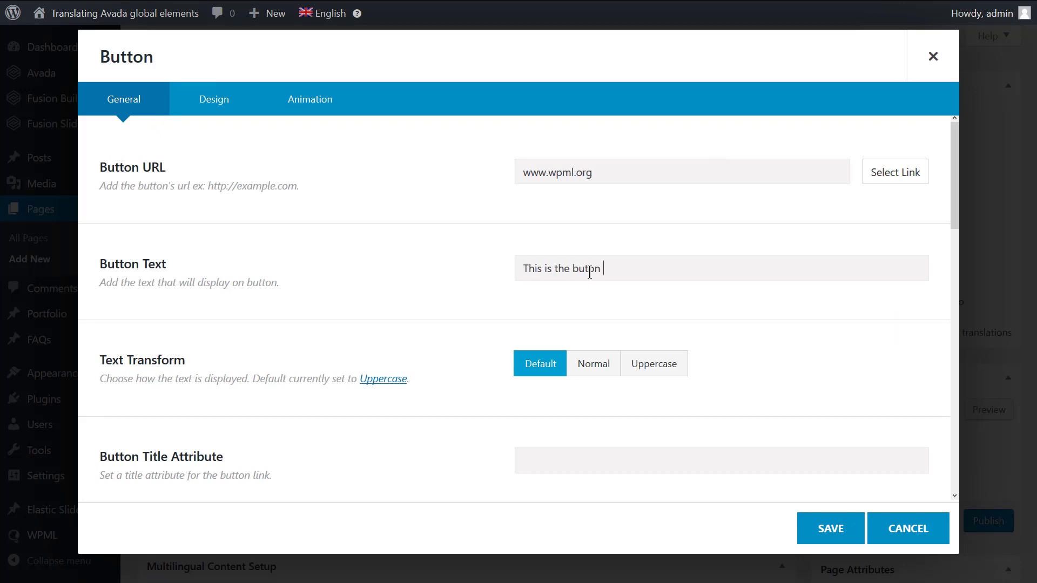
{"action": "key", "text": "BackSpace"}
{"action": "key", "text": "BackSpace"}
{"action": "key", "text": "BackSpace"}
{"action": "type", "text": "tton text"}
{"action": "left_click", "coordinate": [831, 529]}
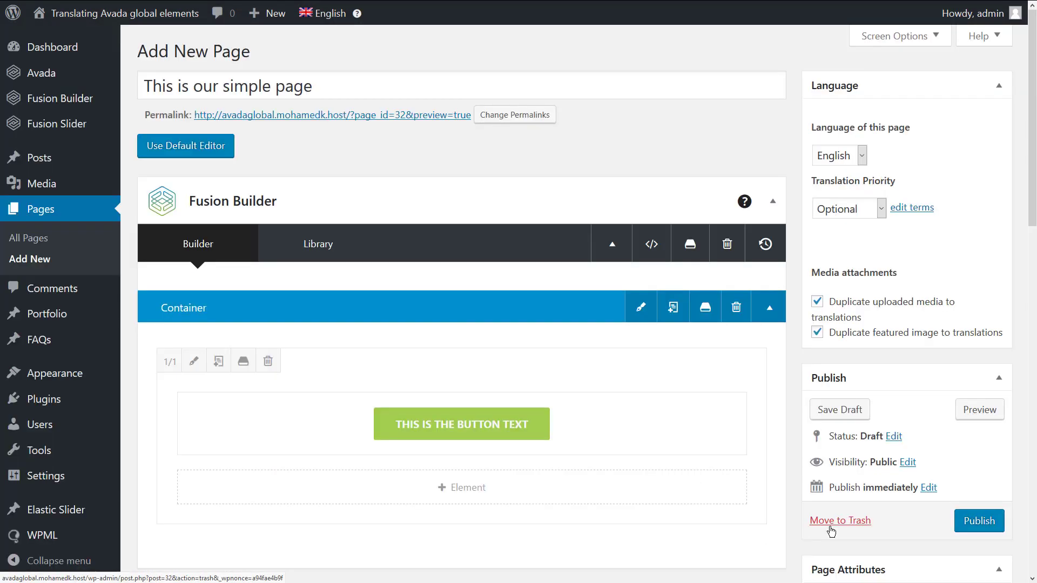
{"action": "left_click", "coordinate": [463, 488]}
- Add a text block reading 'This is a global text block' below the button
{"action": "scroll", "coordinate": [495, 414], "scroll_direction": "down", "scroll_amount": 10}
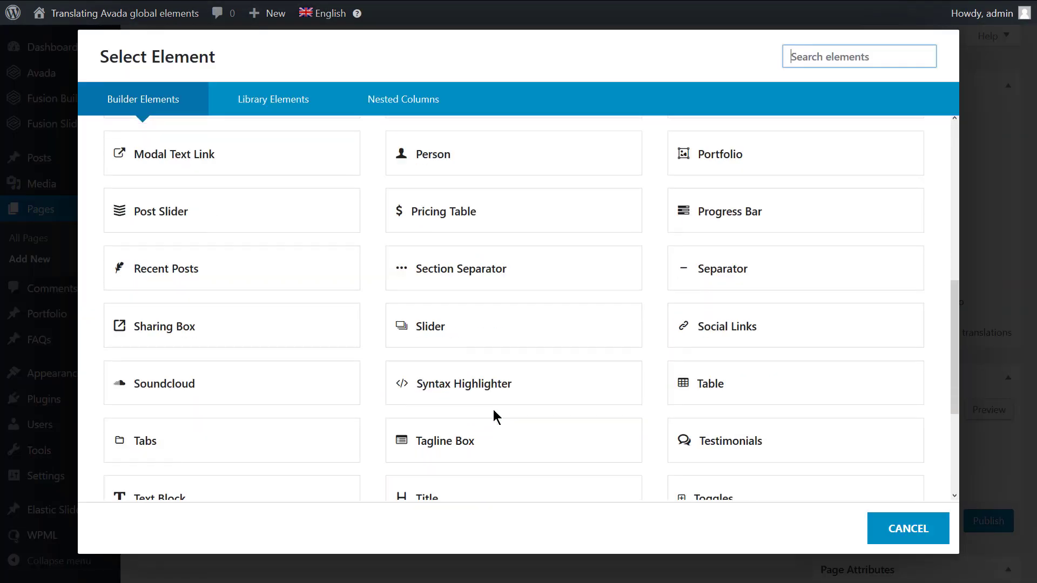
{"action": "left_click", "coordinate": [240, 309]}
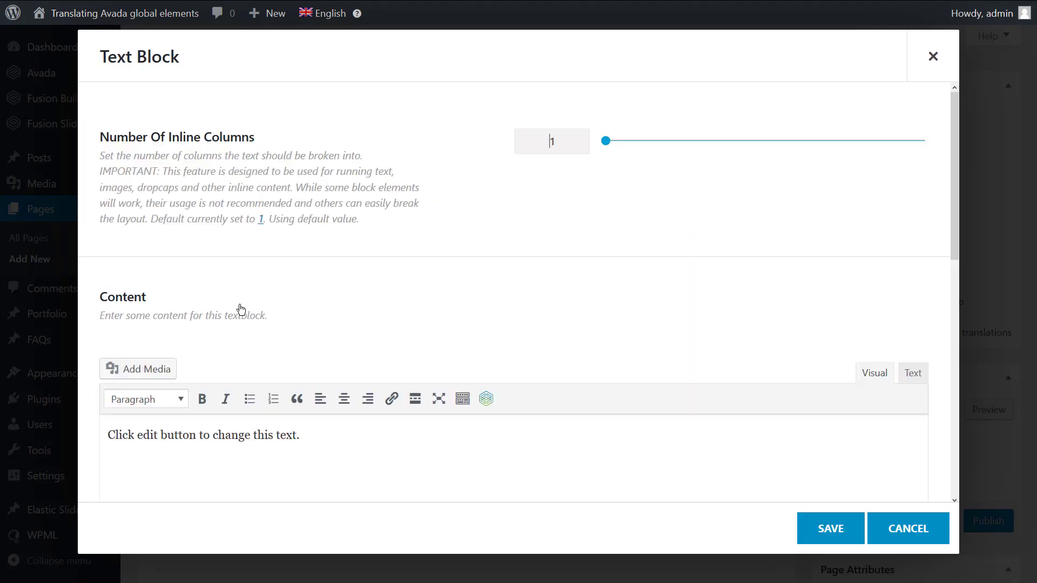
{"action": "left_click", "coordinate": [321, 447]}
{"action": "type", "text": "This is a global text block"}
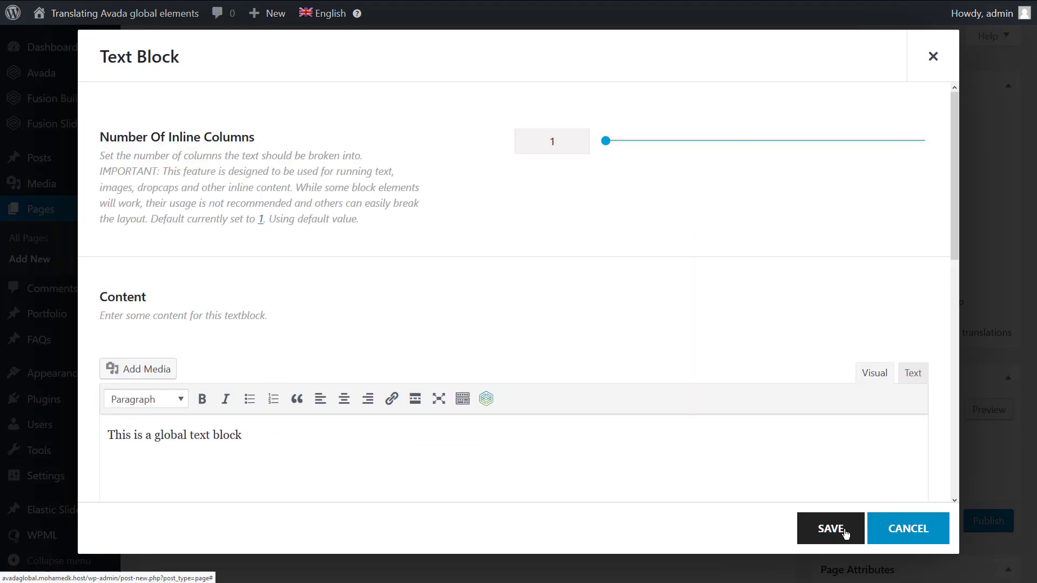
{"action": "left_click", "coordinate": [830, 525]}
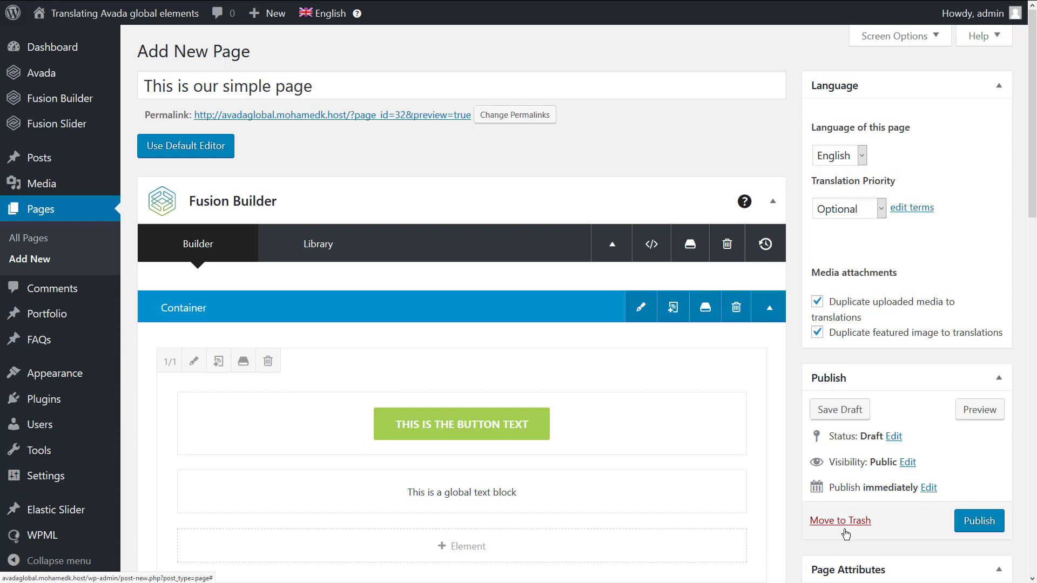
- Save the text block to the library as the global element 'Global text'
{"action": "left_click", "coordinate": [472, 492]}
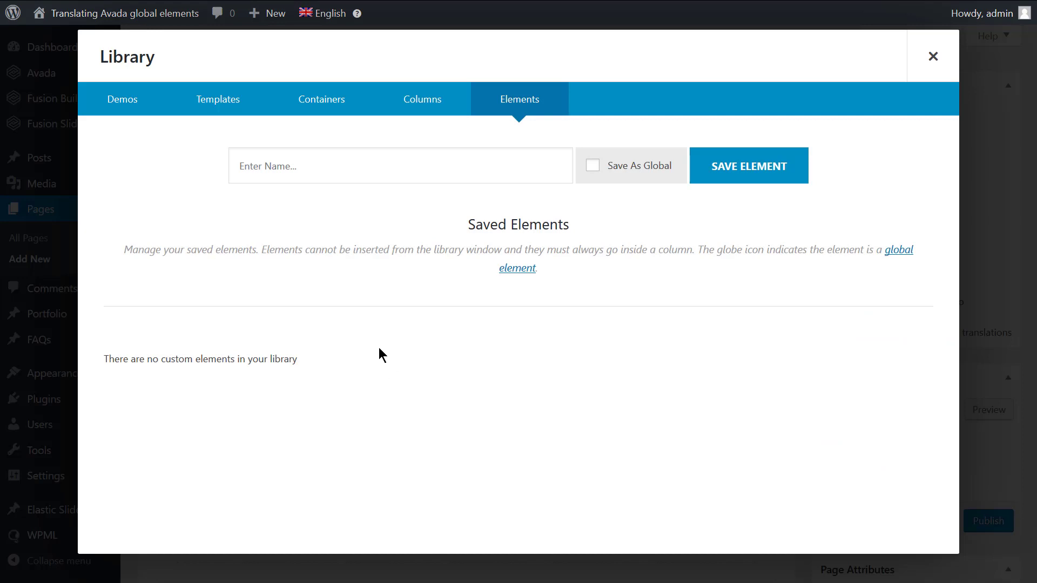
{"action": "left_click", "coordinate": [320, 180]}
{"action": "type", "text": "Global text"}
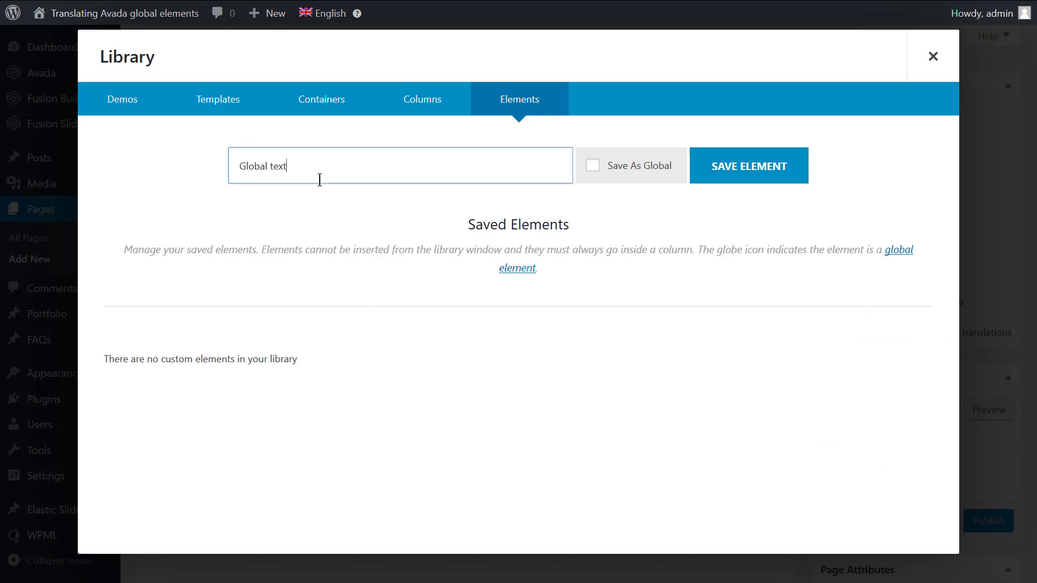
{"action": "left_click", "coordinate": [594, 166]}
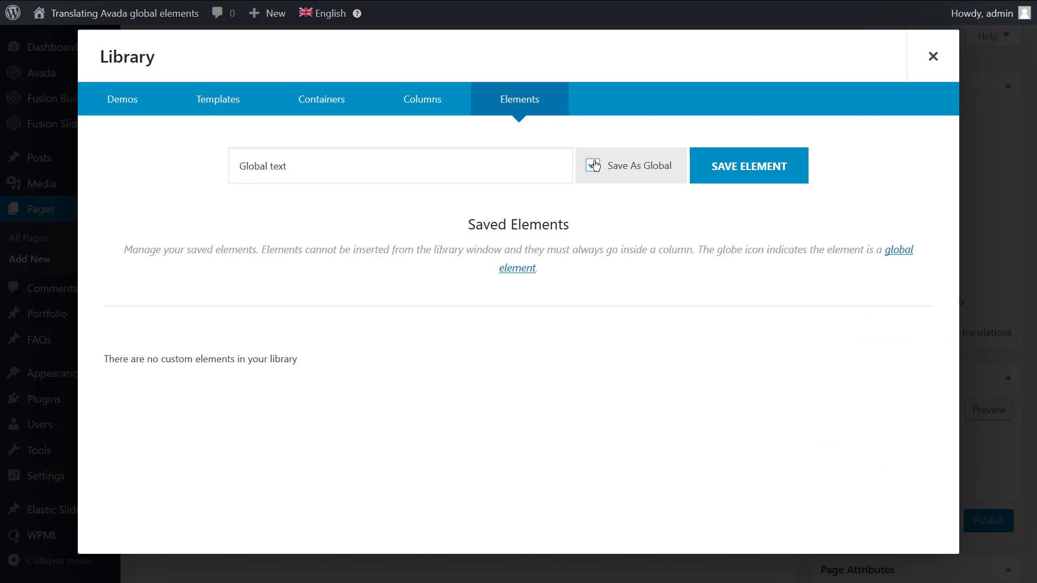
{"action": "left_click", "coordinate": [741, 177]}
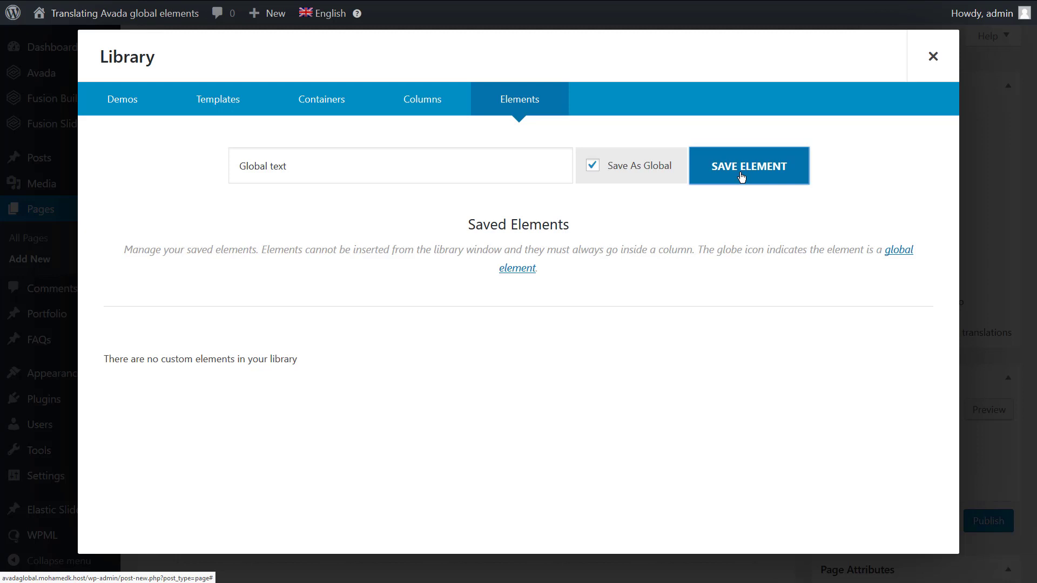
{"action": "left_click", "coordinate": [933, 57]}
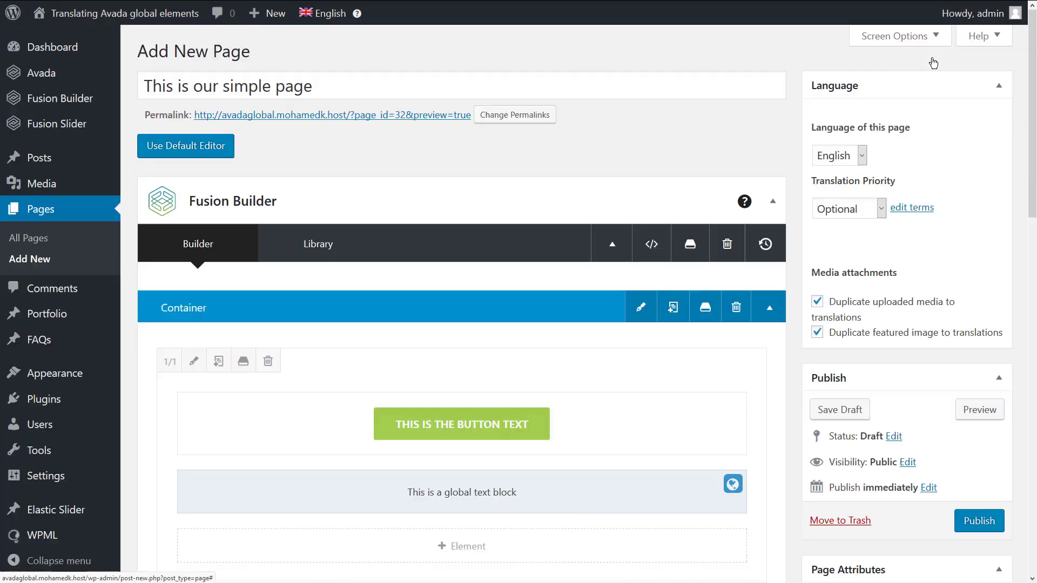
- Publish the page and open its Spanish translation in the Advanced Translation Editor
{"action": "left_click", "coordinate": [984, 526]}
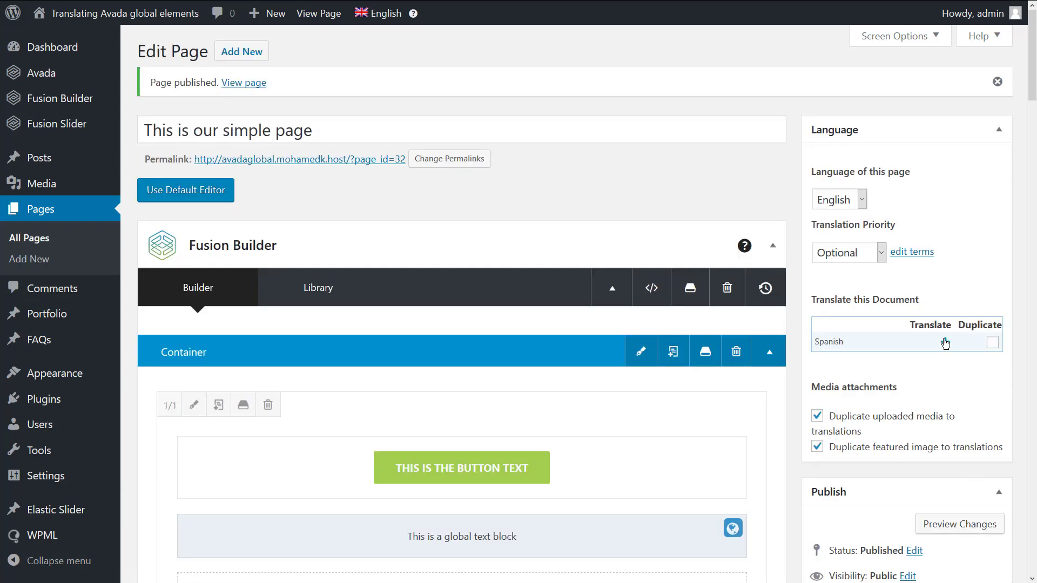
{"action": "left_click", "coordinate": [945, 342]}
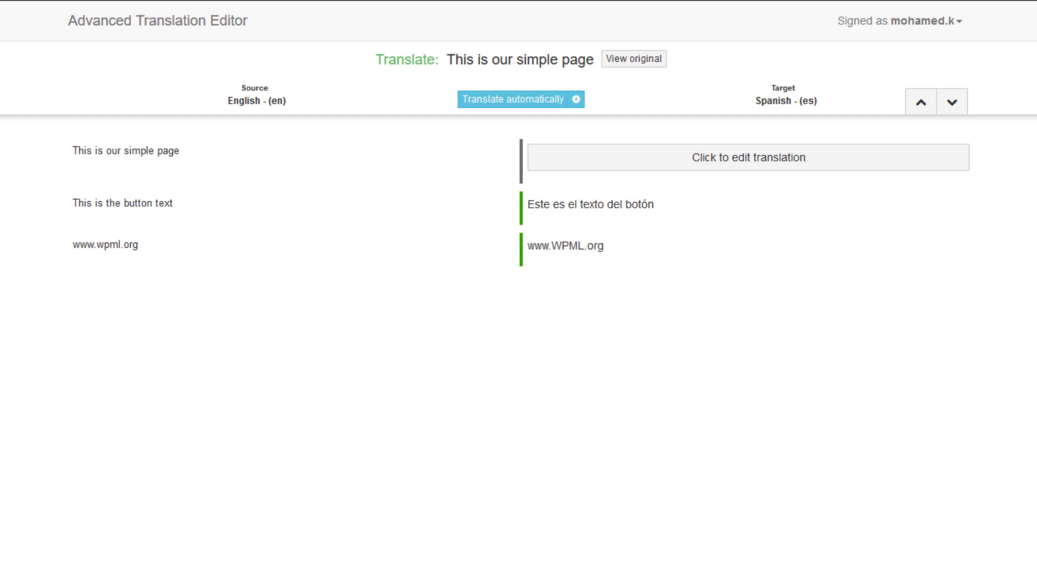
- Machine-translate the page into Spanish with sentences marked complete, then finish and complete the job
{"action": "left_click", "coordinate": [528, 103]}
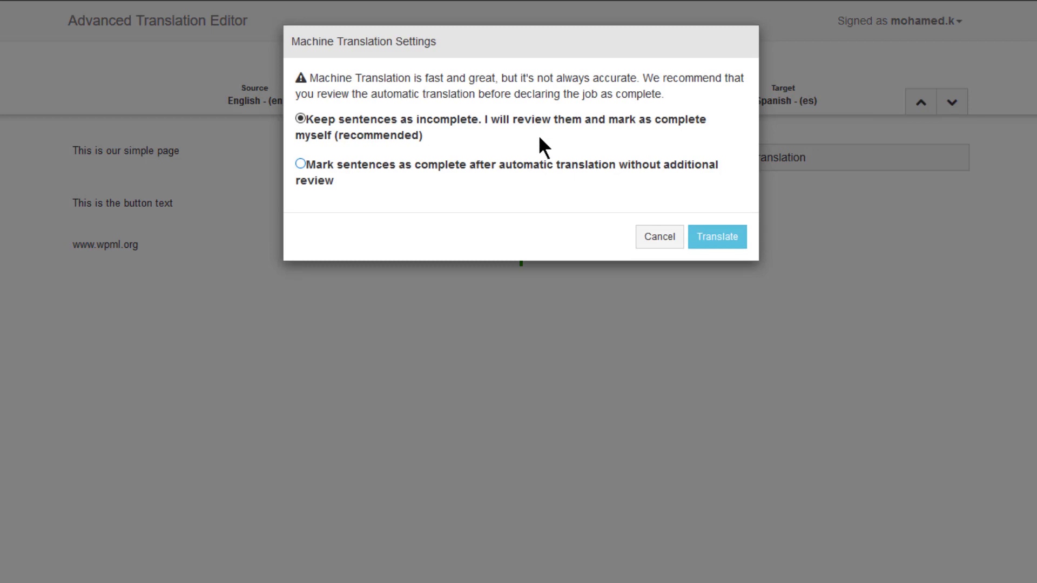
{"action": "left_click", "coordinate": [394, 165]}
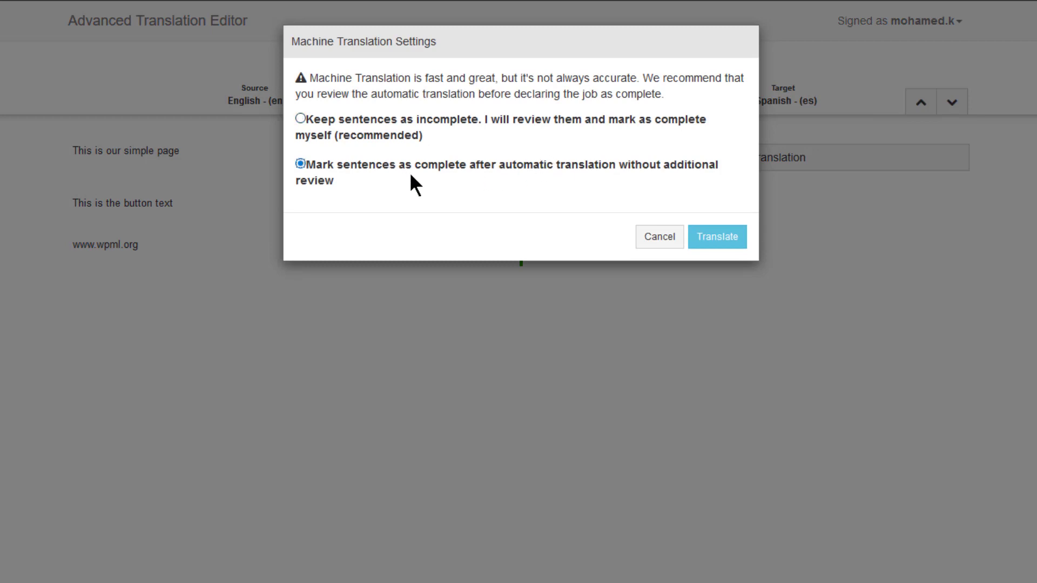
{"action": "left_click", "coordinate": [730, 238]}
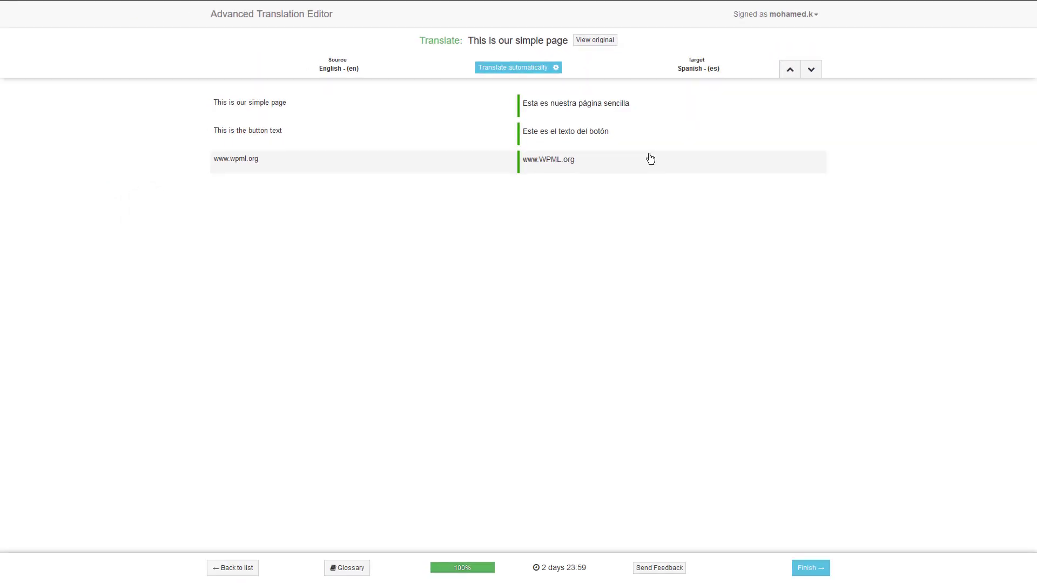
{"action": "left_click", "coordinate": [810, 571]}
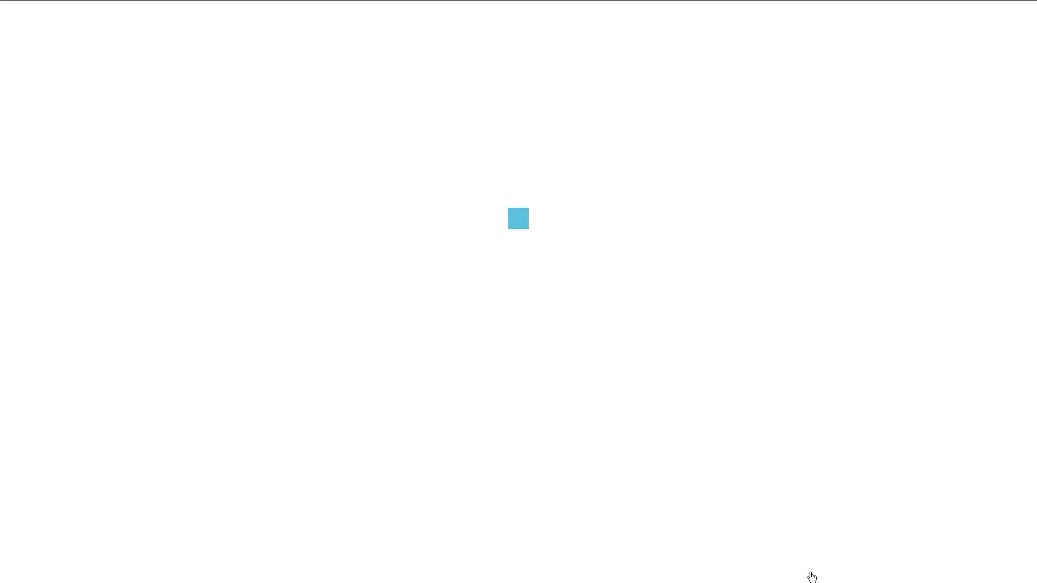
{"action": "left_click", "coordinate": [810, 572]}
- Open 'Global text' from the Fusion Builder Library and start its Spanish translation
{"action": "mouse_move", "coordinate": [89, 100]}
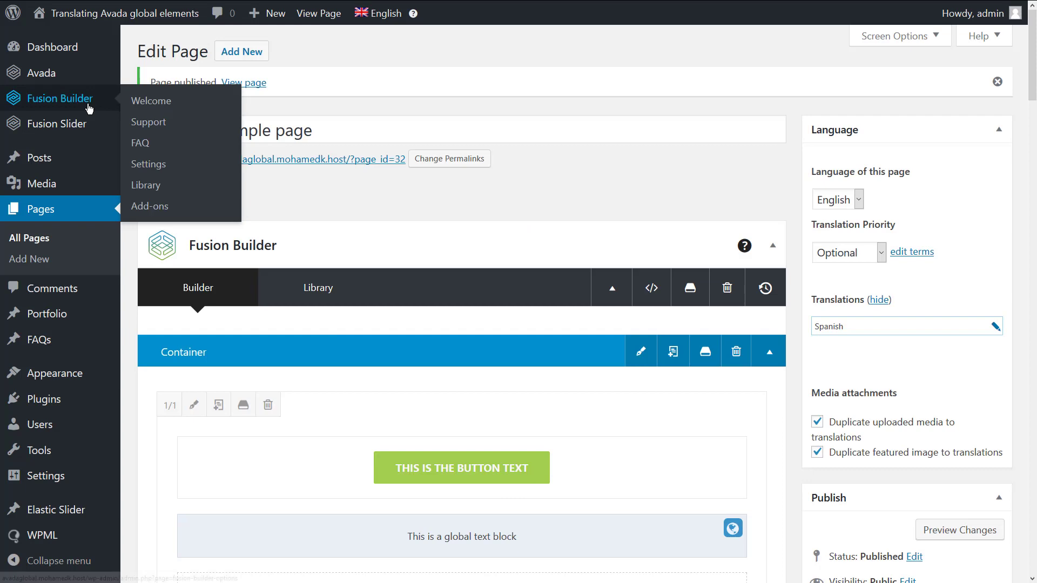
{"action": "left_click", "coordinate": [155, 188]}
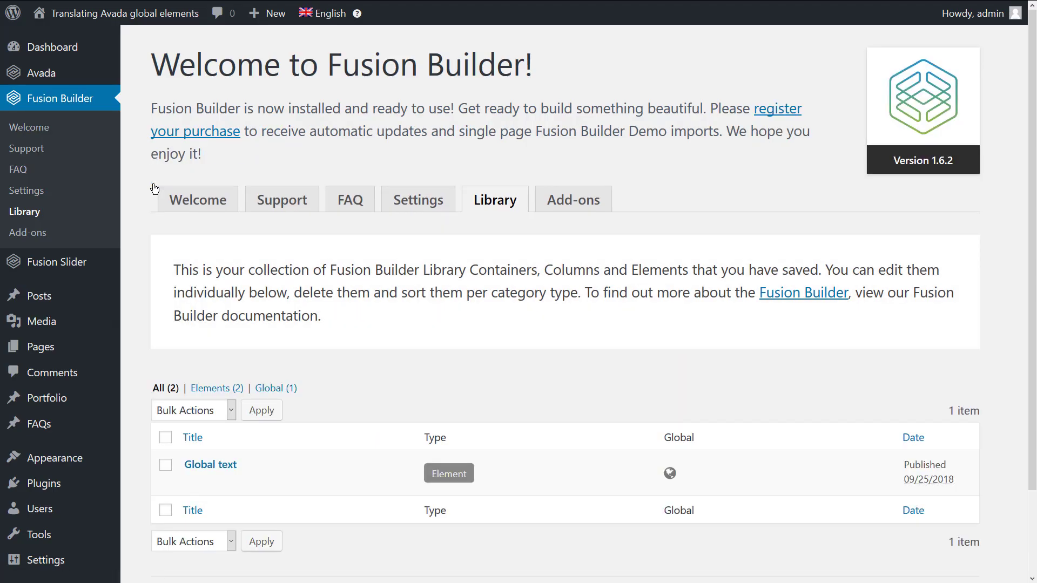
{"action": "left_click", "coordinate": [201, 470]}
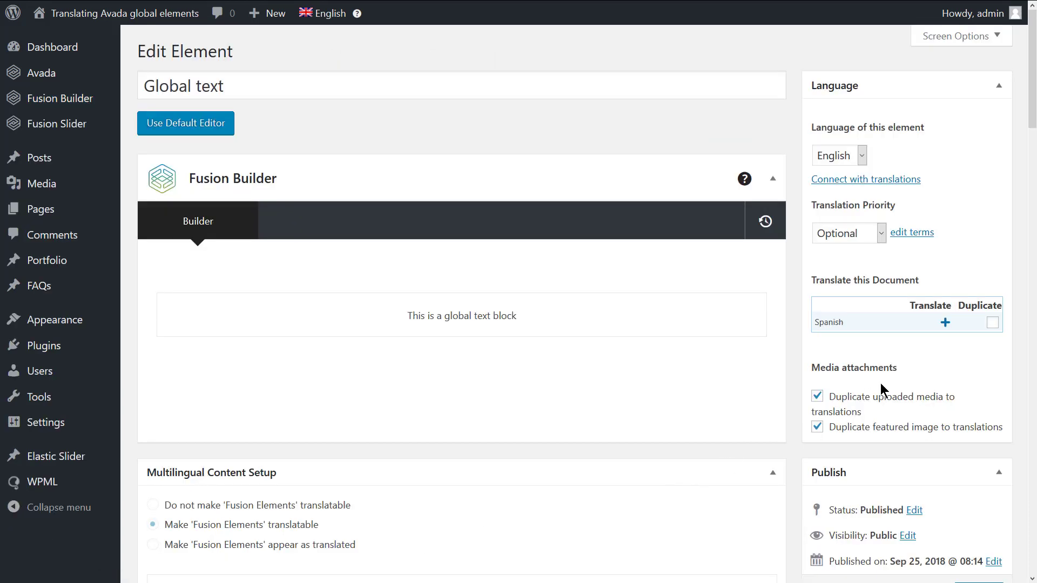
{"action": "left_click", "coordinate": [945, 323]}
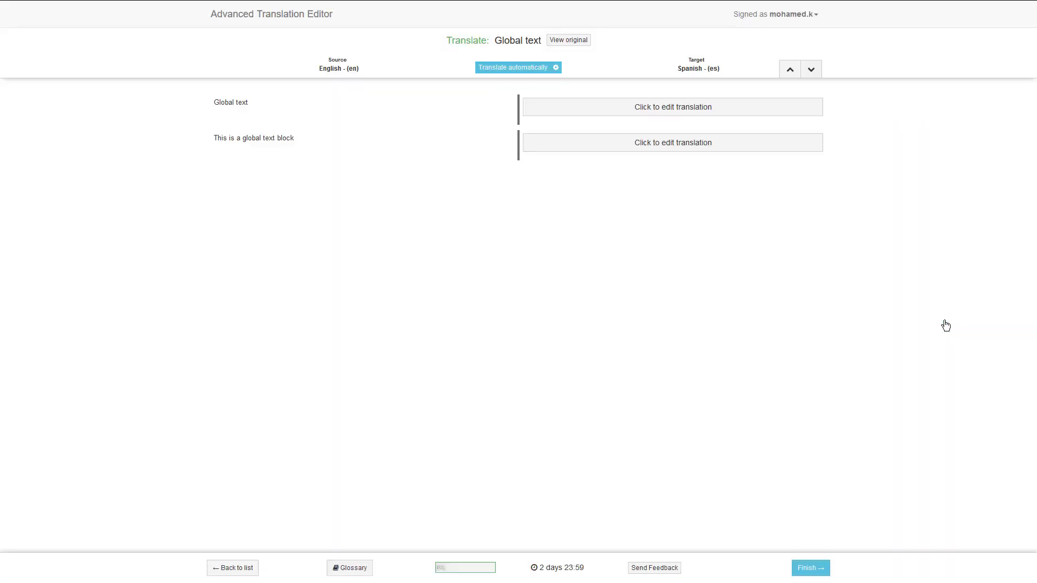
- Auto-translate 'Global text' to Spanish ('Texto global', 'Este es un bloque de texto global') and complete it
{"action": "left_click", "coordinate": [490, 73]}
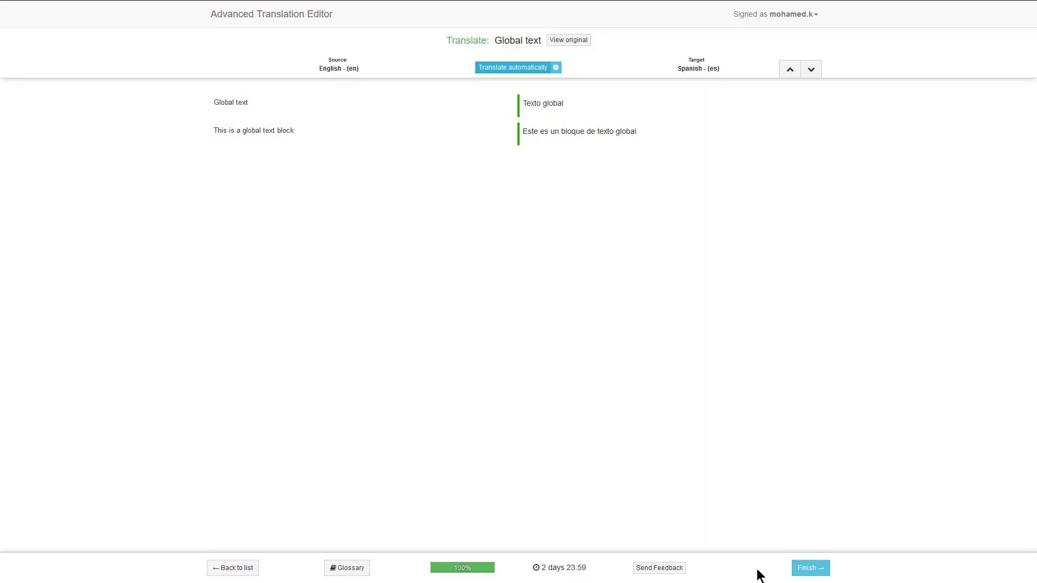
{"action": "left_click", "coordinate": [803, 569]}
{"action": "left_click", "coordinate": [801, 569]}
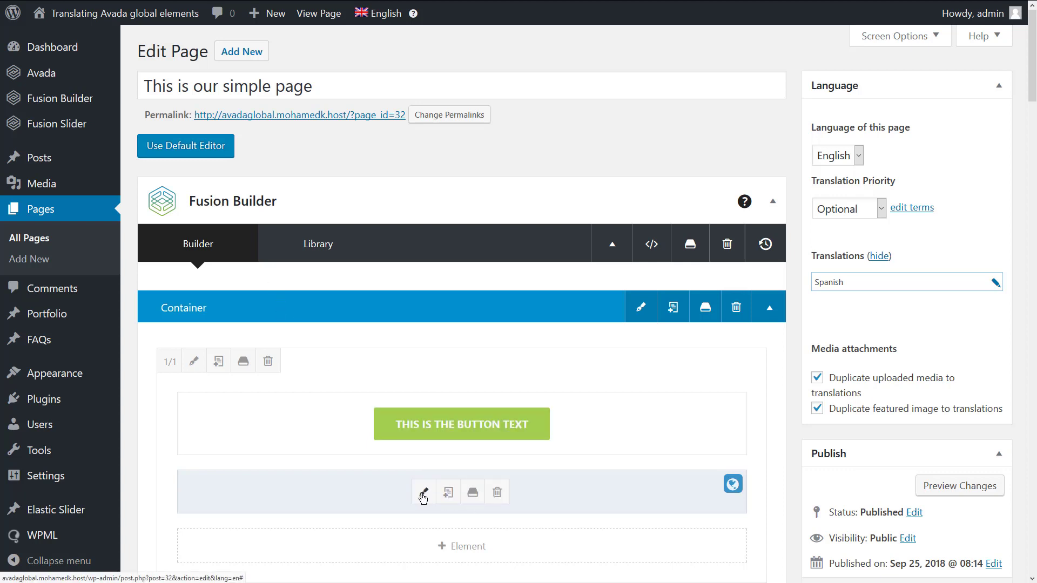
- Append '. Some more text' to the global text block, save it, and update the page
{"action": "left_click", "coordinate": [423, 493]}
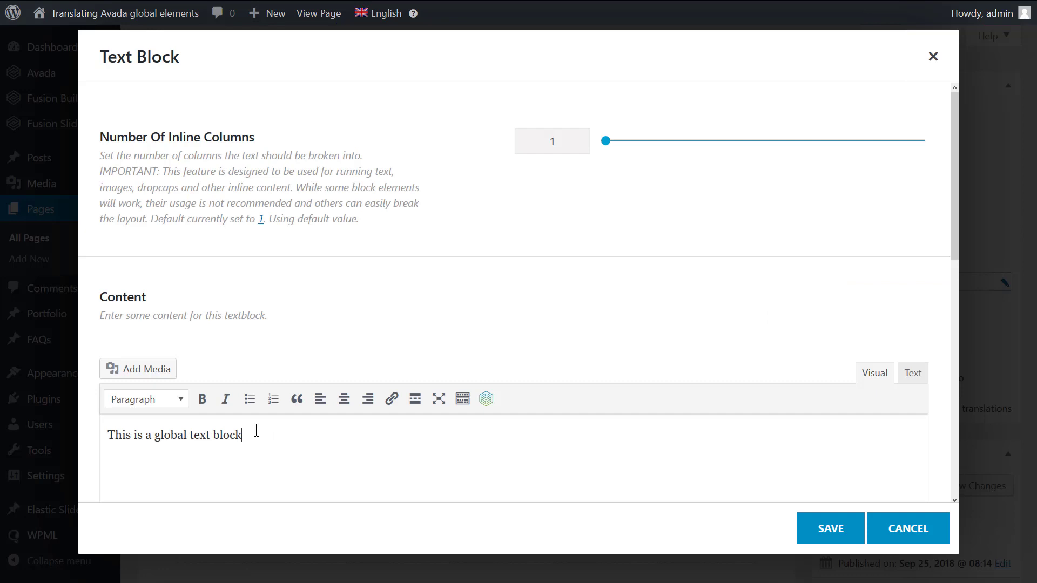
{"action": "type", "text": ". Some more text!"}
{"action": "left_click", "coordinate": [839, 528]}
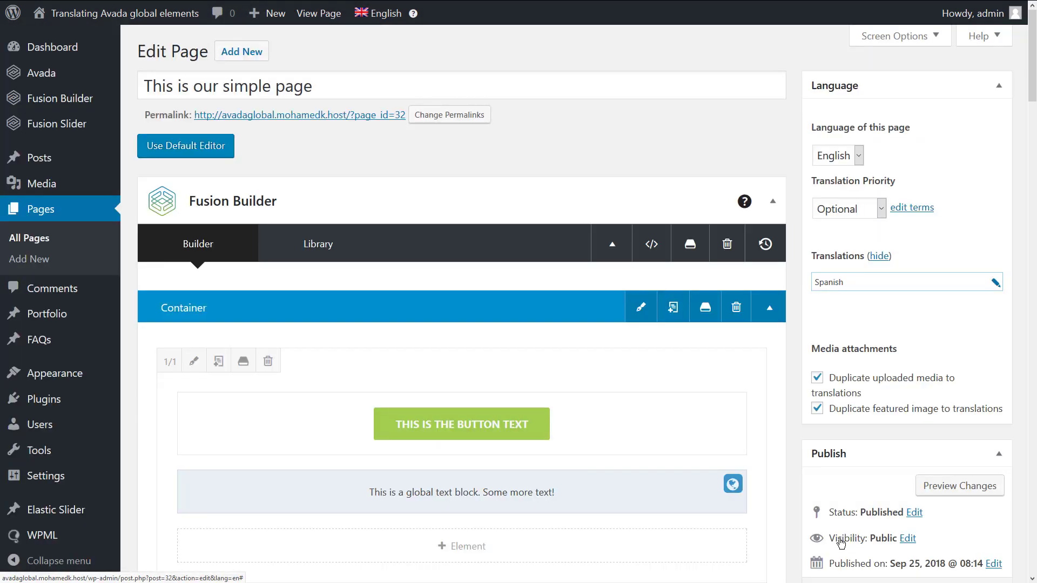
{"action": "scroll", "coordinate": [884, 503], "scroll_direction": "down", "scroll_amount": 5}
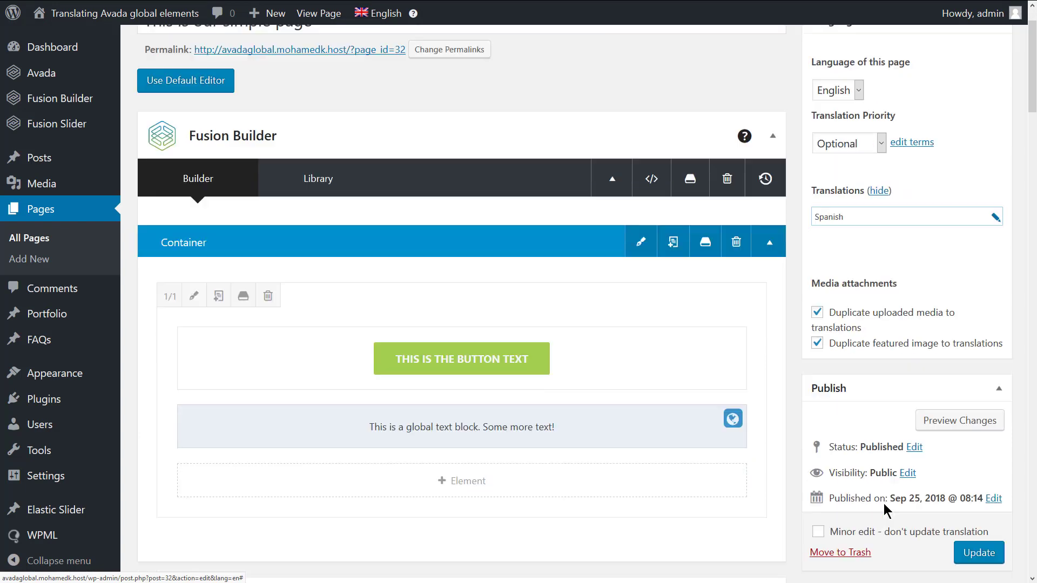
{"action": "left_click", "coordinate": [986, 377]}
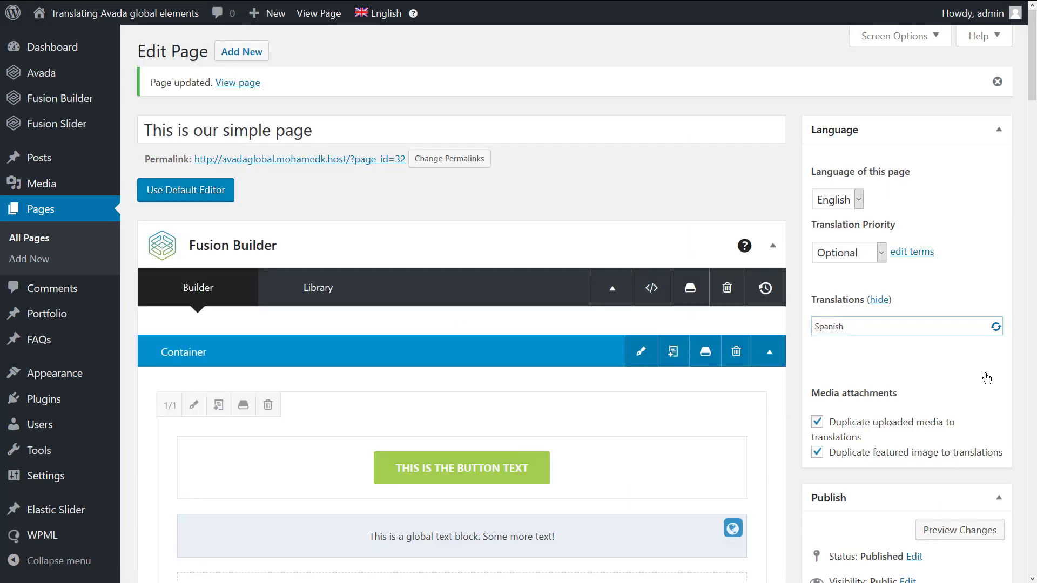
- Reopen 'Global text' from the Library and refresh its outdated Spanish translation
{"action": "mouse_move", "coordinate": [97, 102]}
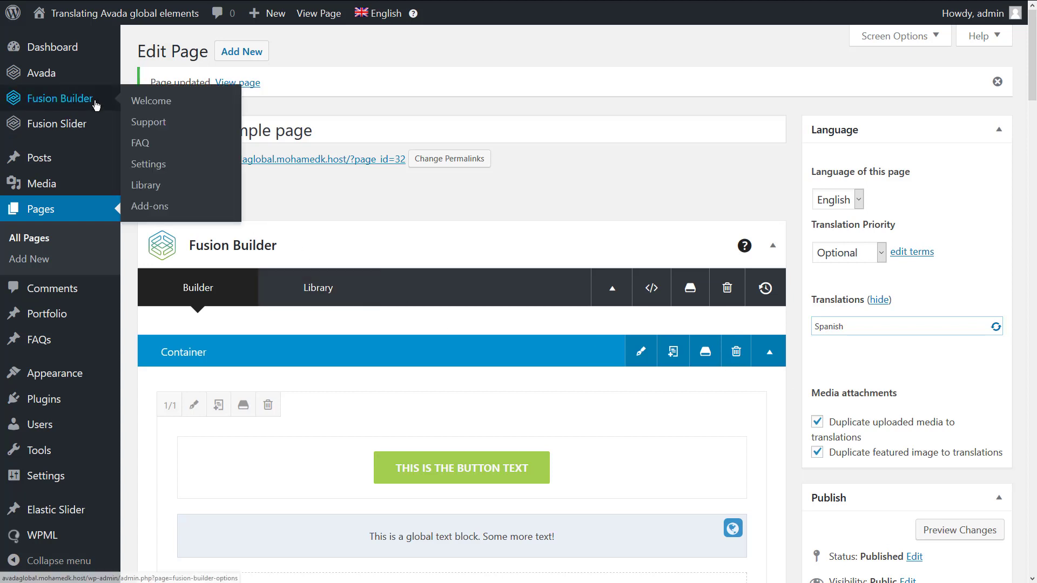
{"action": "left_click", "coordinate": [146, 185]}
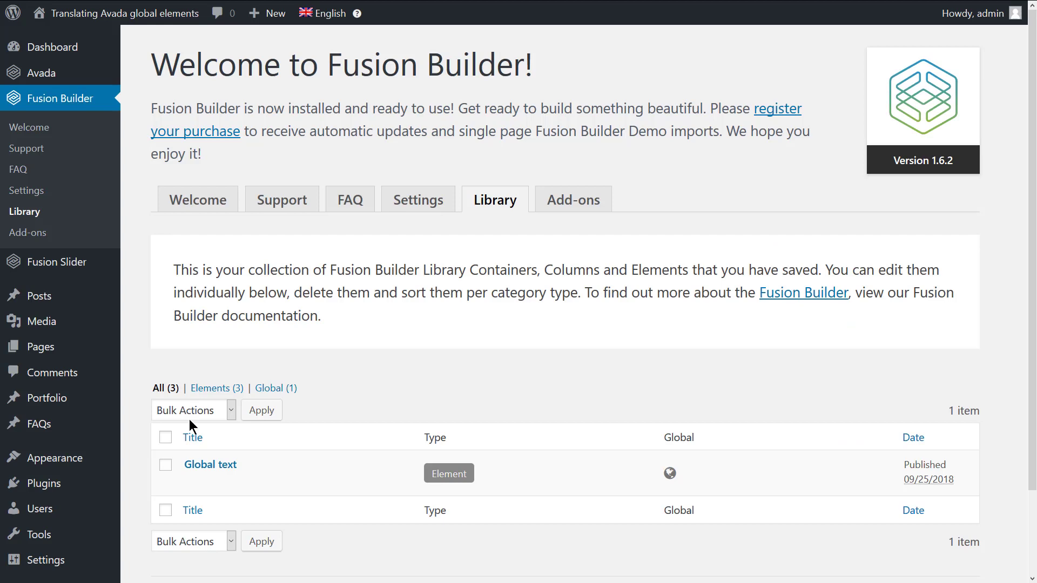
{"action": "left_click", "coordinate": [201, 472]}
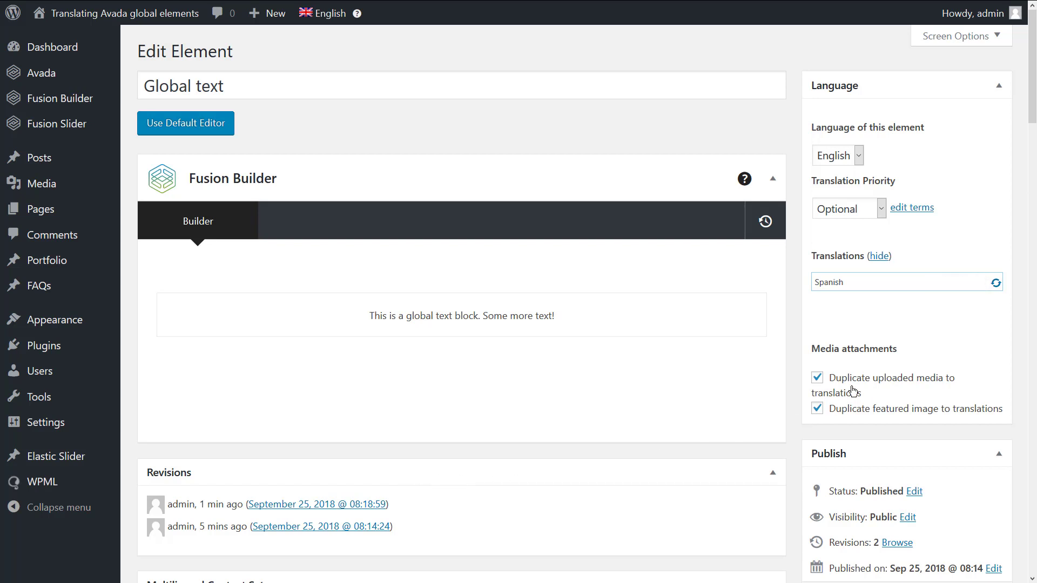
{"action": "left_click", "coordinate": [995, 283]}
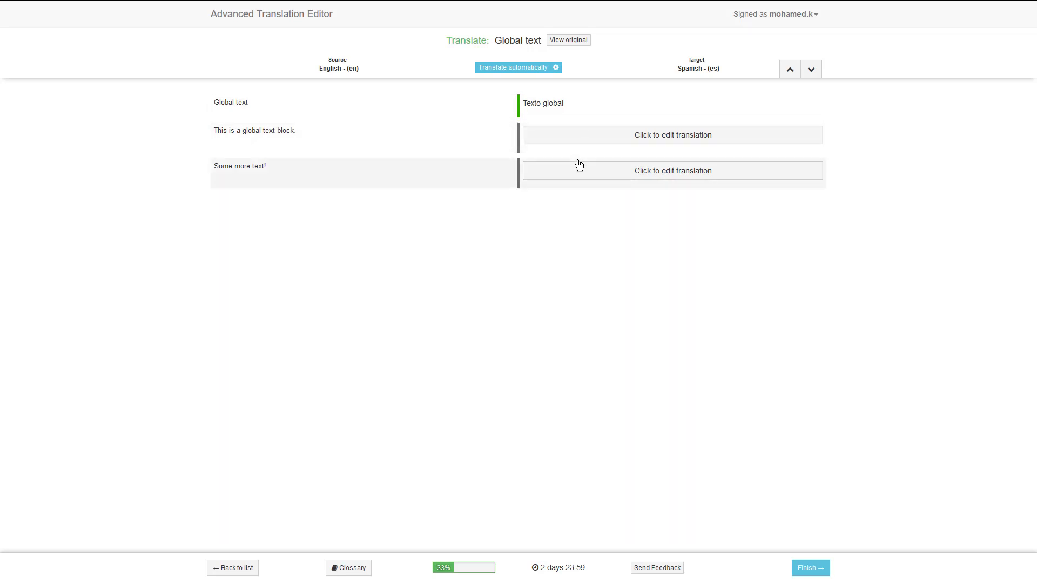
- Auto-translate the changed Global text strings into Spanish and mark the translation job complete
{"action": "left_click", "coordinate": [533, 69]}
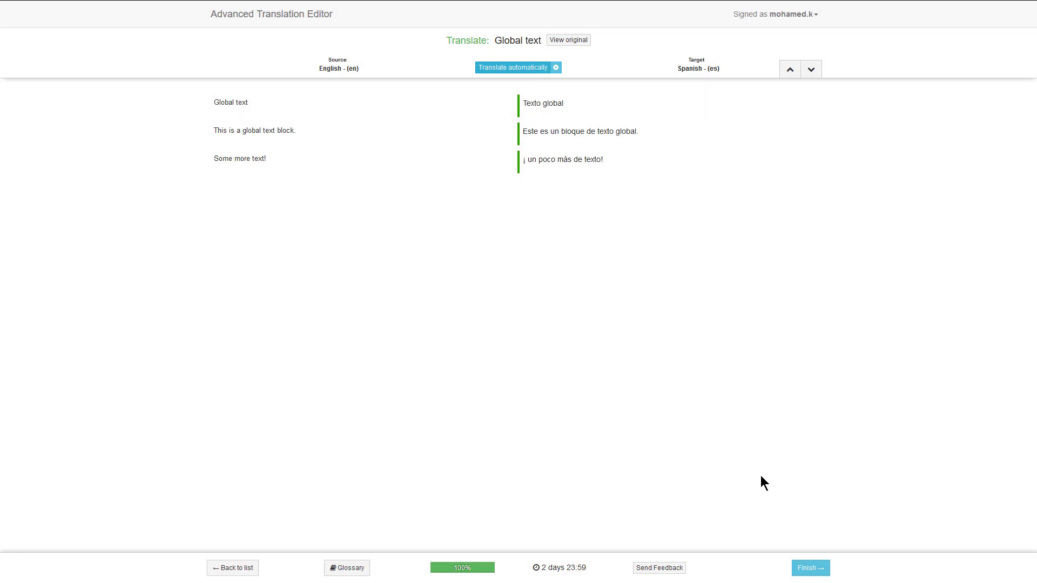
{"action": "left_click", "coordinate": [810, 568]}
{"action": "left_click", "coordinate": [810, 569]}
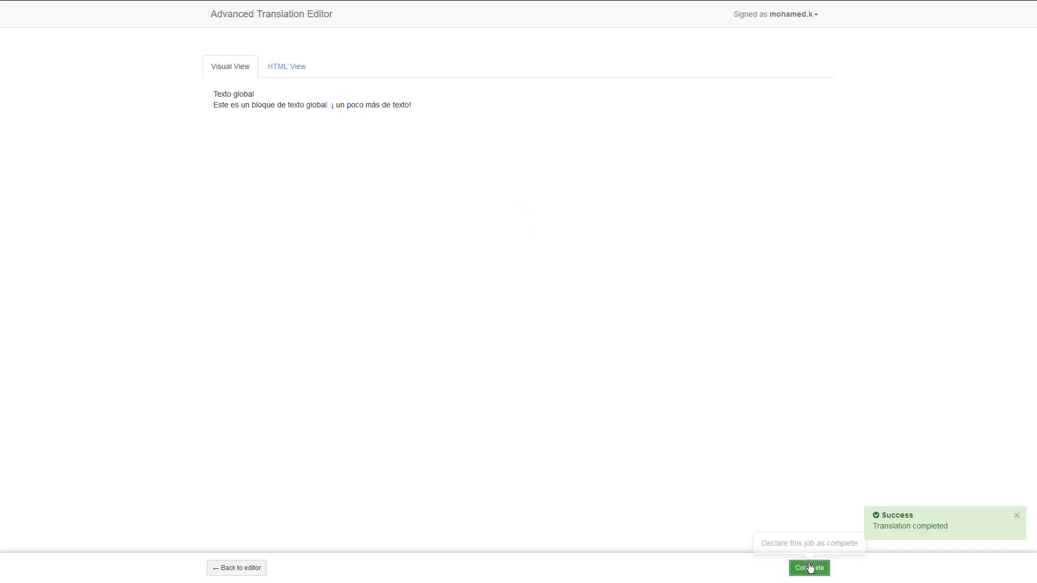